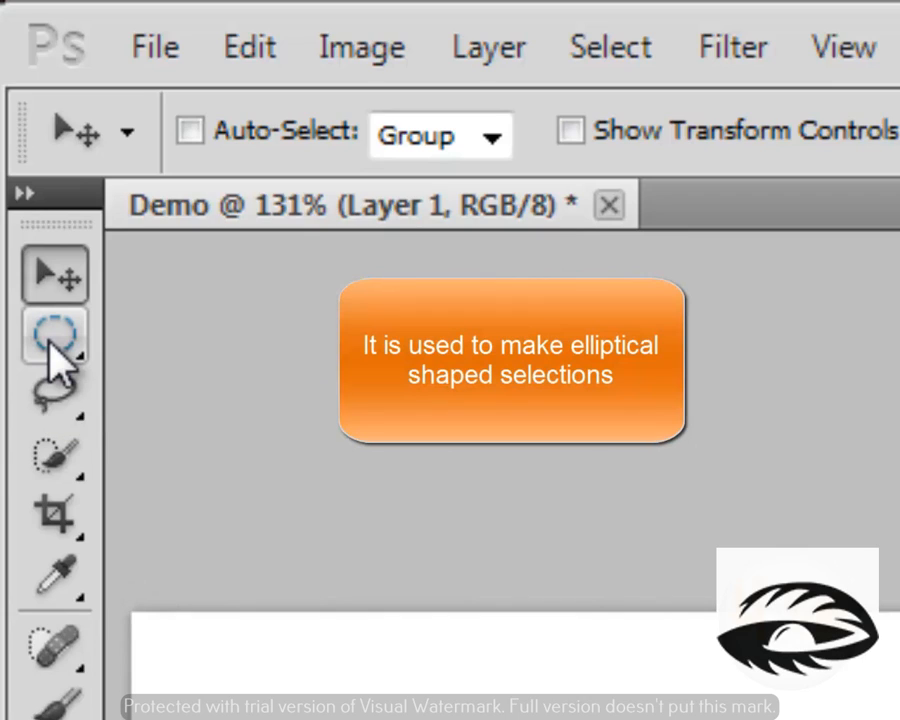
Make a wide elliptical selection in the middle of the canvas with the Elliptical Marquee tool and clear it.
click(50, 343)
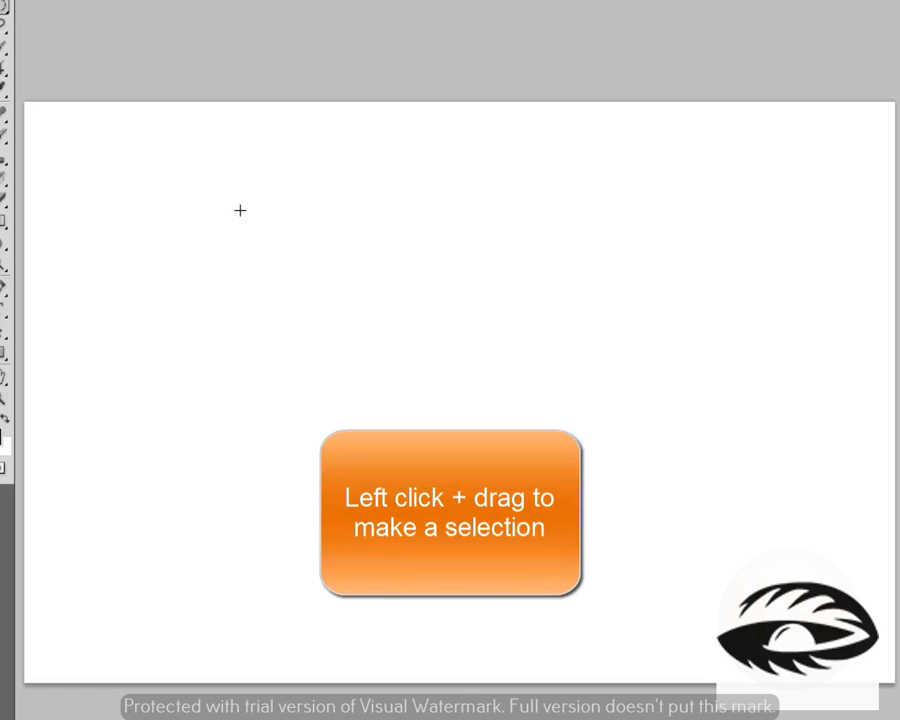
drag(240, 209, 683, 560)
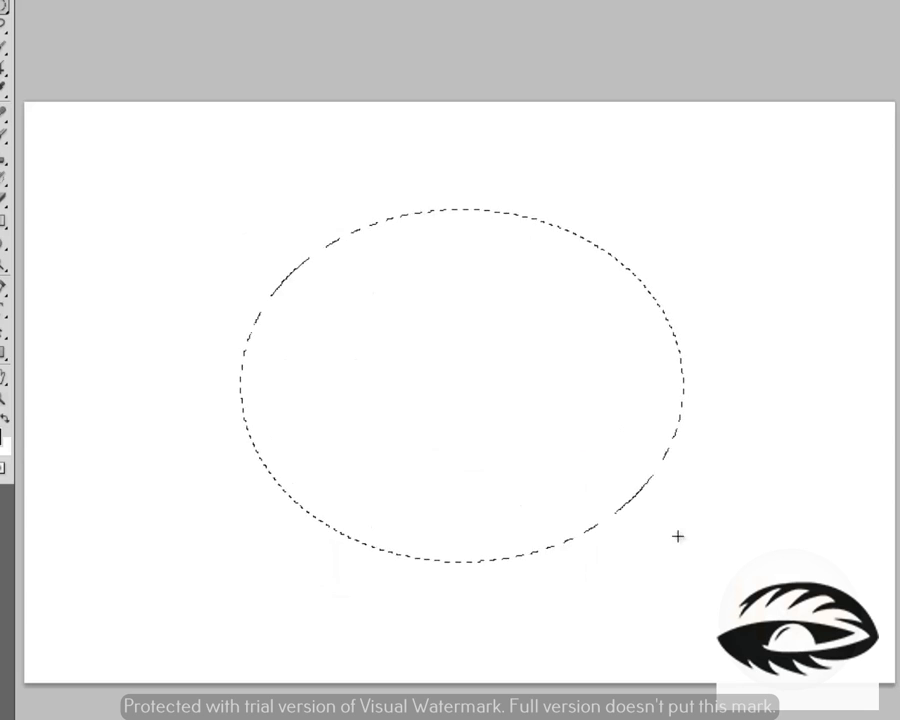
click(677, 535)
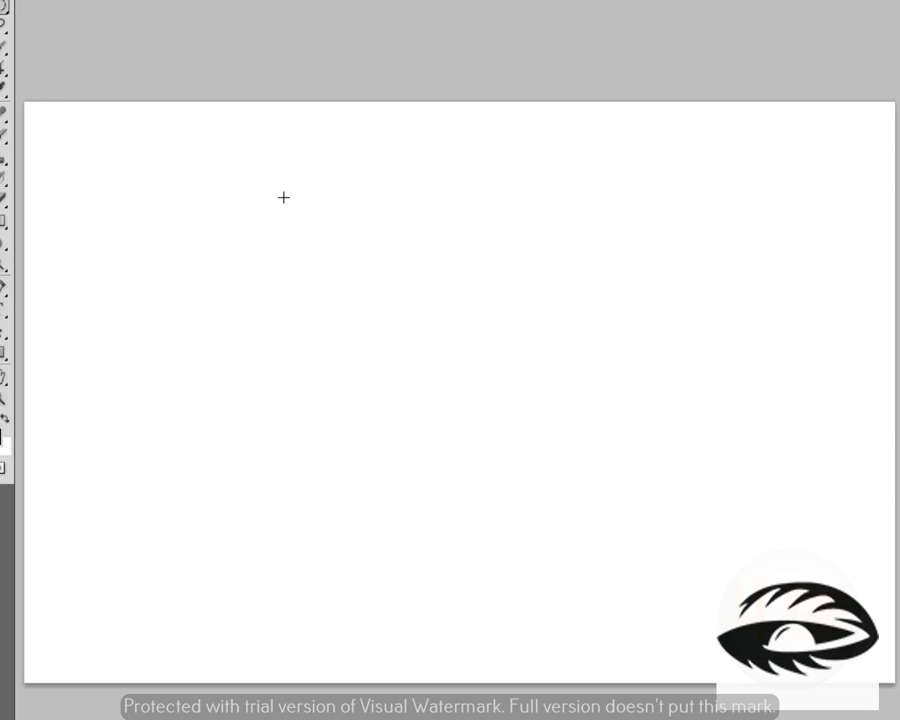
Make a circular selection in the middle of the canvas and deselect it.
drag(283, 197, 437, 330)
drag(472, 374, 663, 617)
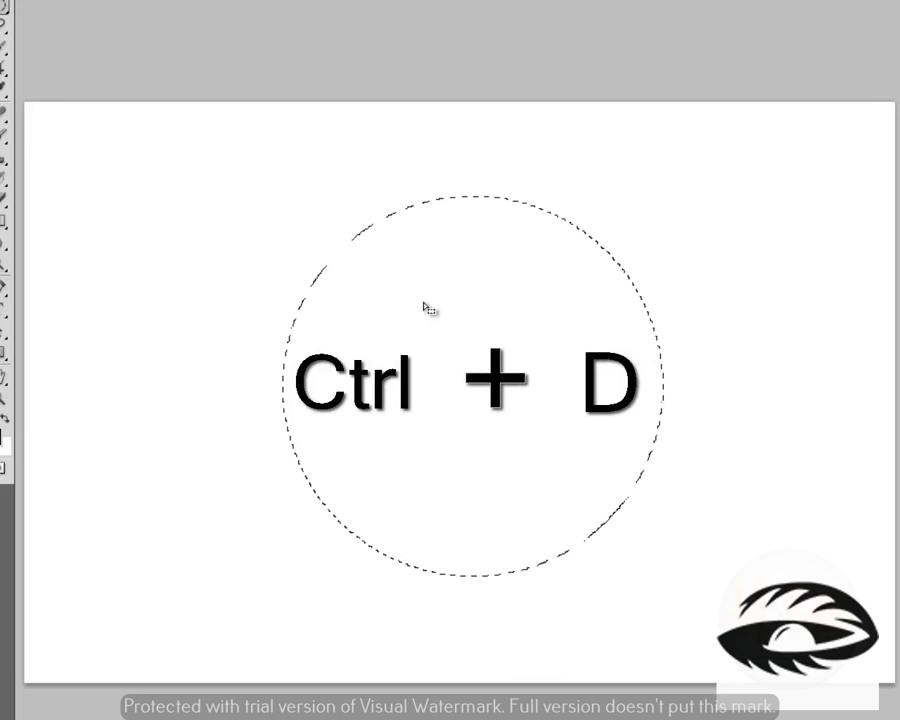
key(ctrl+d)
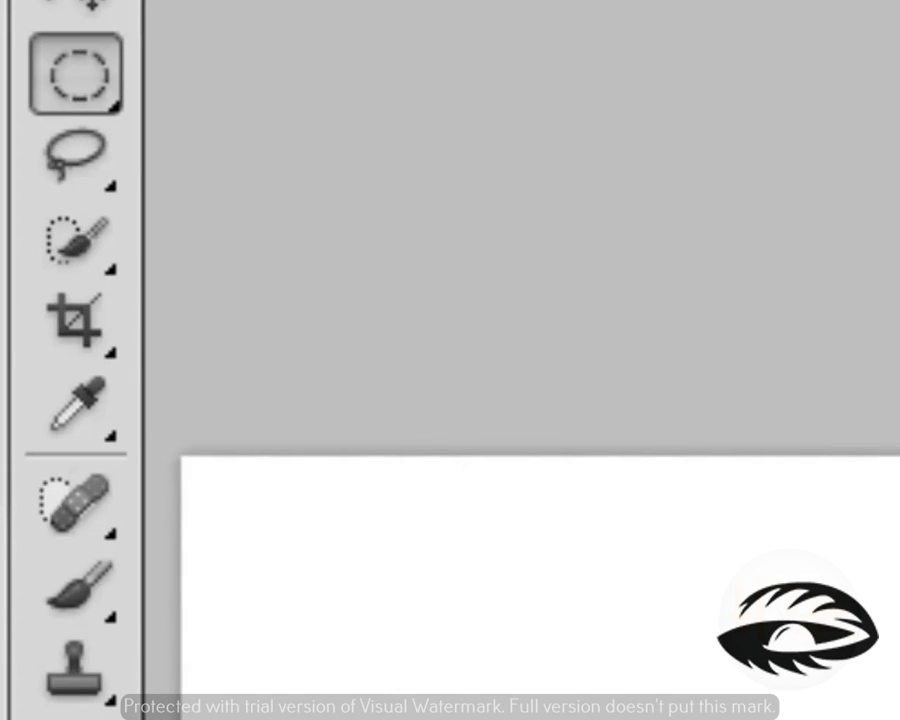
Draw an irregular freehand selection around the middle of the canvas with the Lasso tool and deselect it.
click(78, 166)
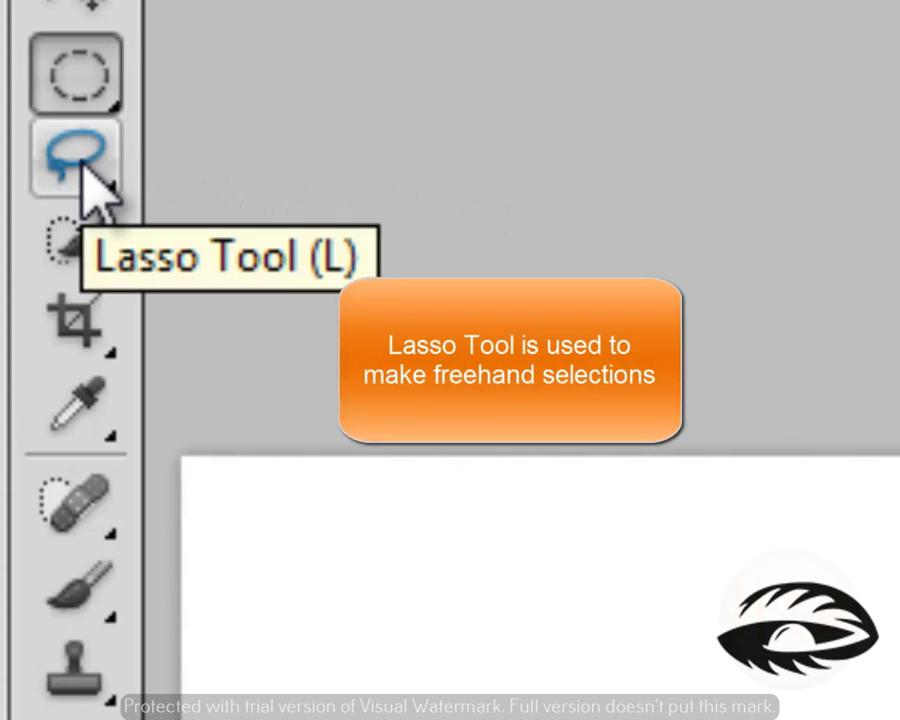
click(86, 170)
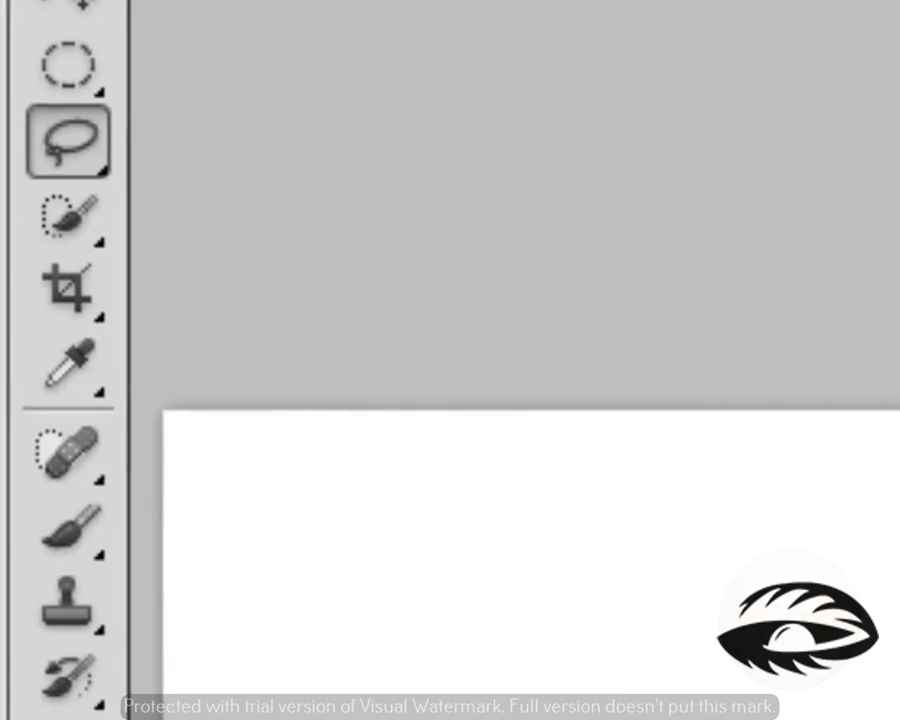
mouse_move(370, 183)
mouse_down()
mouse_move(321, 176)
mouse_move(275, 212)
mouse_move(325, 271)
mouse_move(317, 331)
mouse_move(401, 493)
mouse_move(489, 508)
mouse_move(544, 363)
mouse_move(558, 279)
mouse_move(488, 285)
mouse_move(458, 428)
mouse_move(396, 342)
mouse_move(398, 281)
mouse_move(438, 186)
mouse_move(403, 136)
mouse_move(467, 161)
mouse_move(476, 139)
mouse_move(425, 112)
mouse_move(379, 120)
mouse_move(365, 136)
mouse_move(371, 188)
mouse_up()
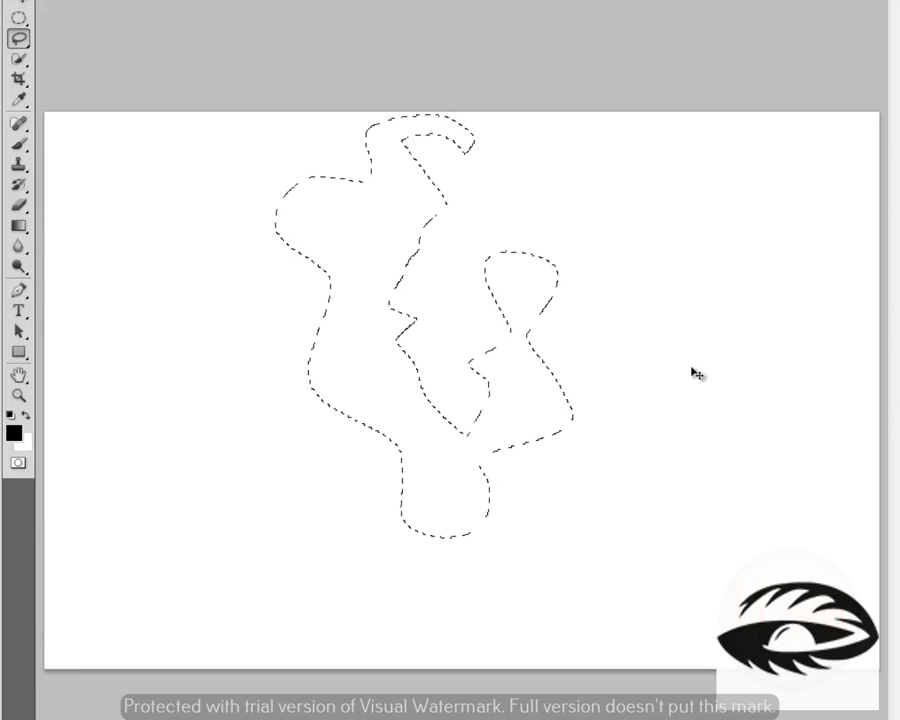
key(ctrl+d)
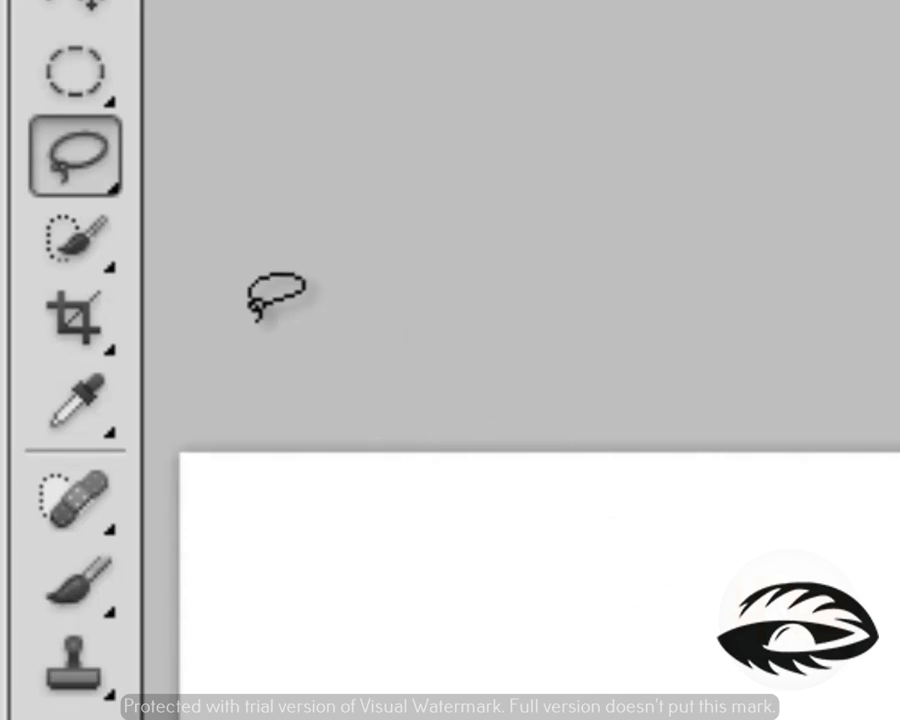
Crop the canvas to a full-height portrait area positioned near its centre, and undo the crop.
click(78, 330)
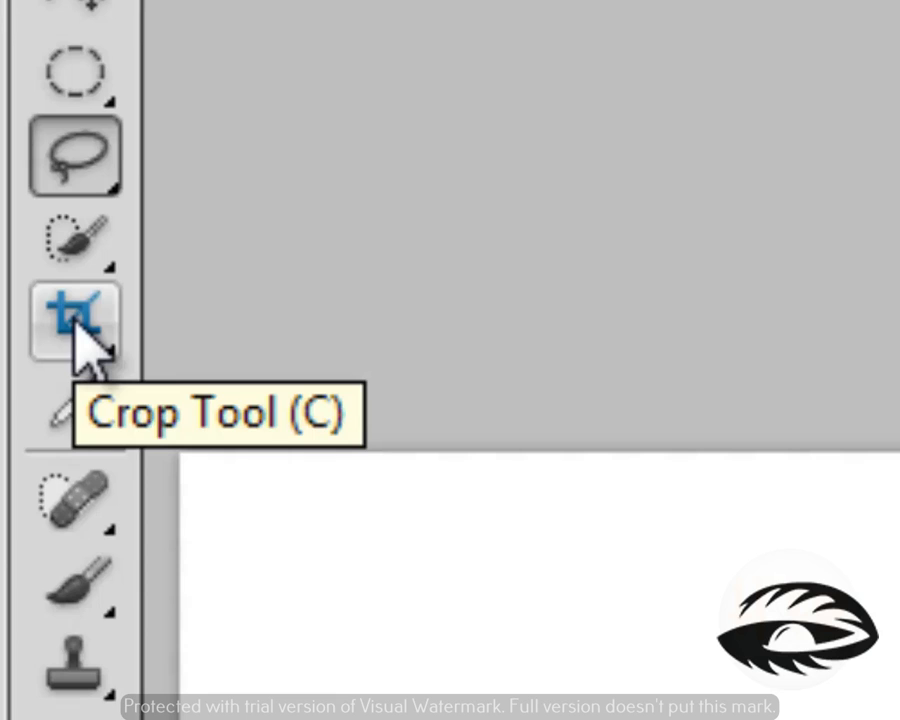
click(78, 332)
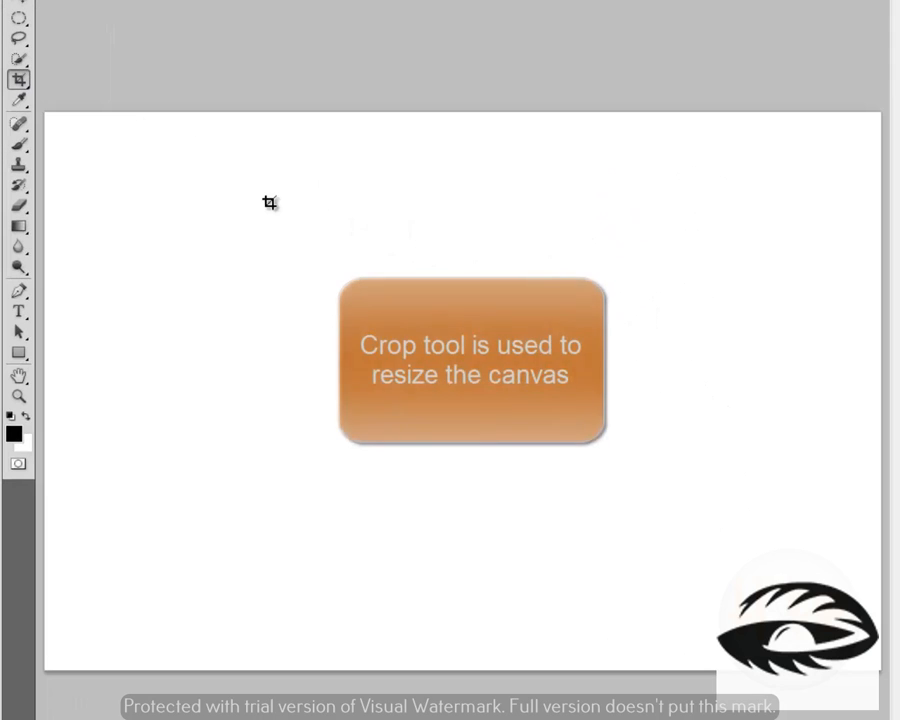
drag(85, 108, 445, 669)
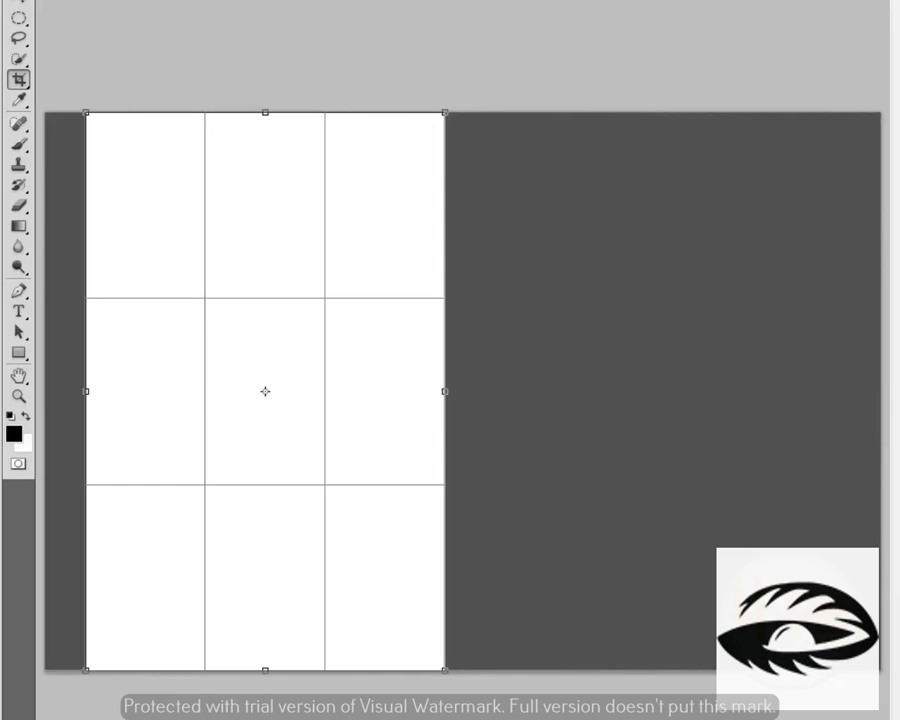
drag(275, 376, 540, 378)
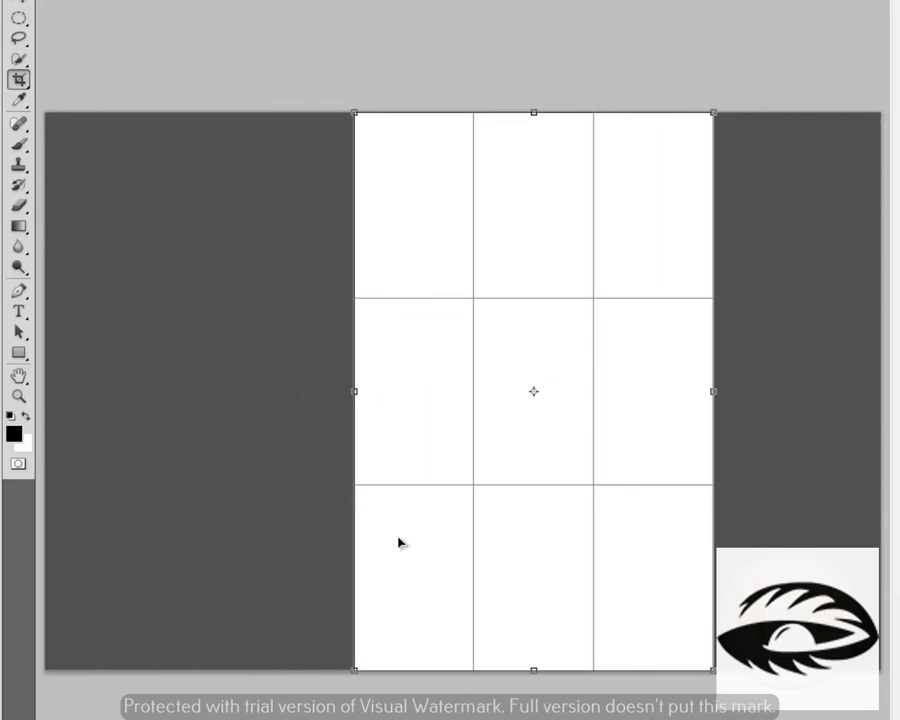
drag(548, 430, 477, 372)
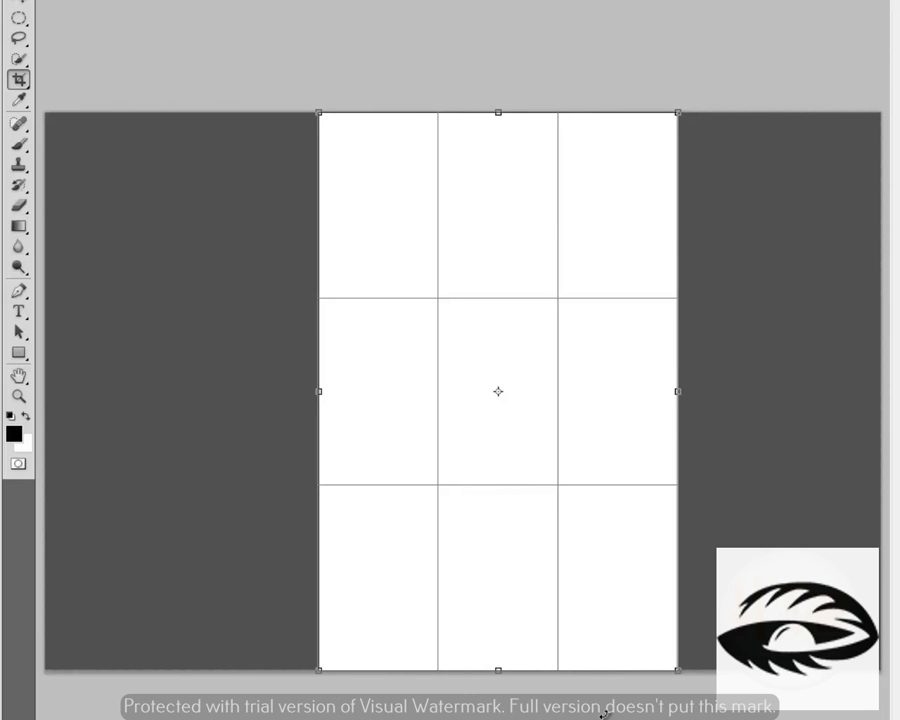
key(Return)
key(Return)
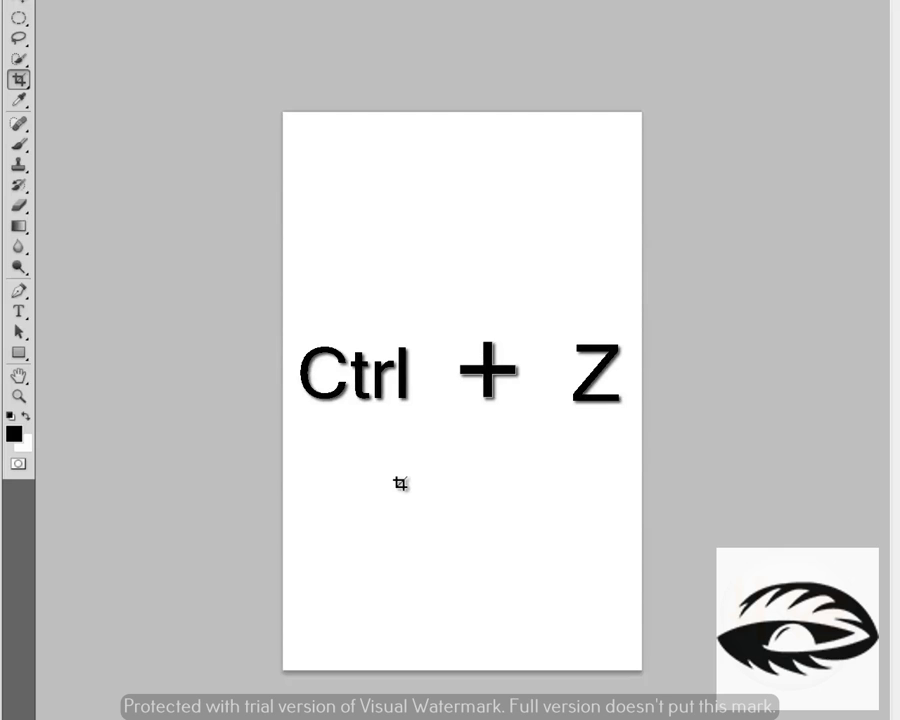
key(ctrl+z)
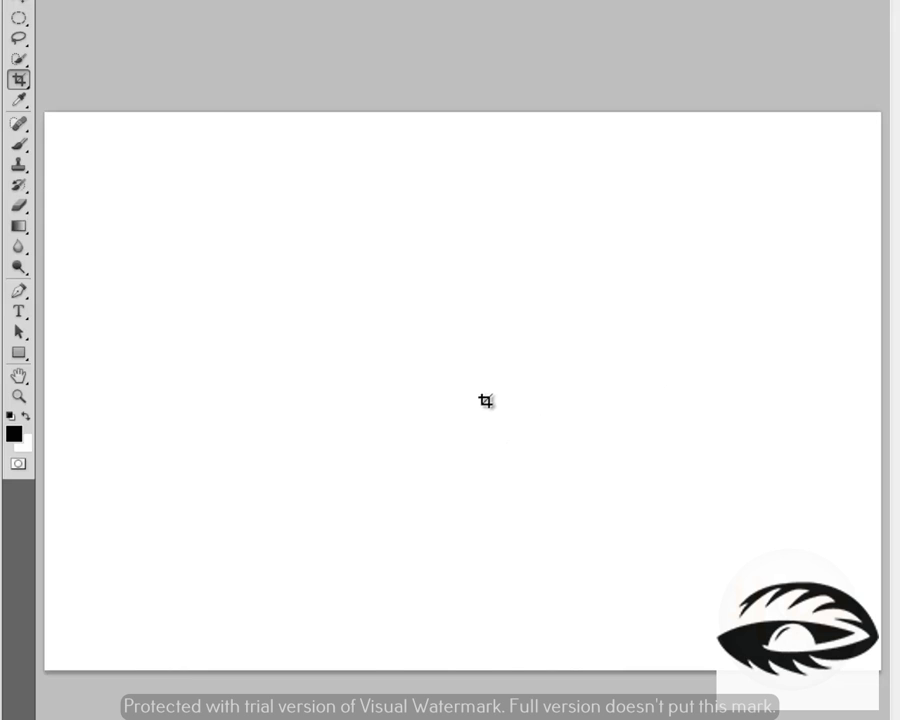
Crop the canvas to a full-height central section and crop that result again to a full-width horizontal band.
drag(217, 112, 660, 670)
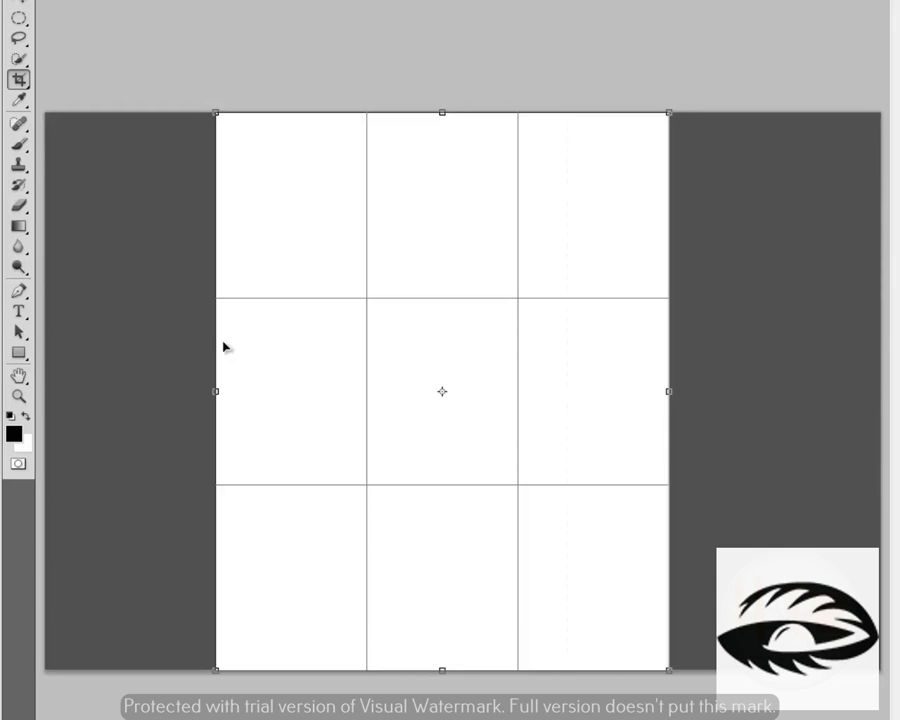
double_click(428, 431)
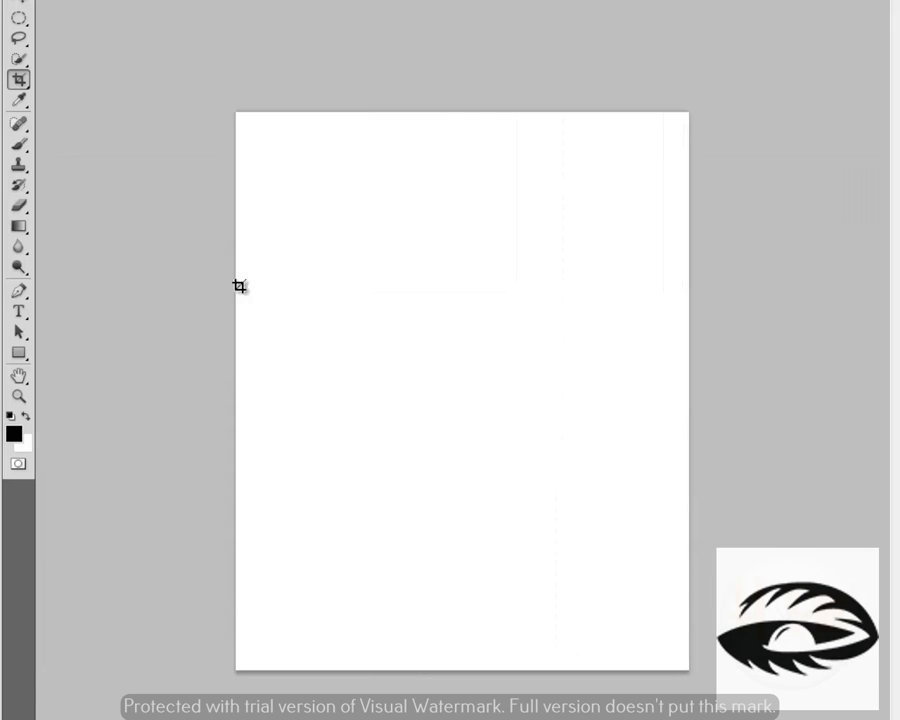
mouse_move(237, 247)
mouse_down()
mouse_move(760, 620)
mouse_move(753, 362)
mouse_move(772, 510)
mouse_up()
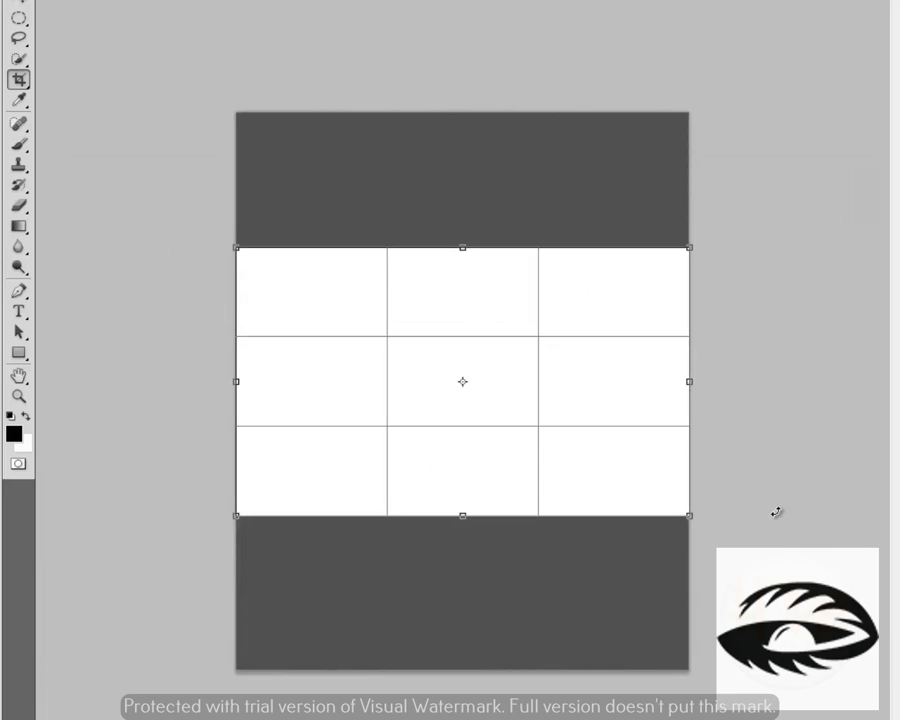
key(Return)
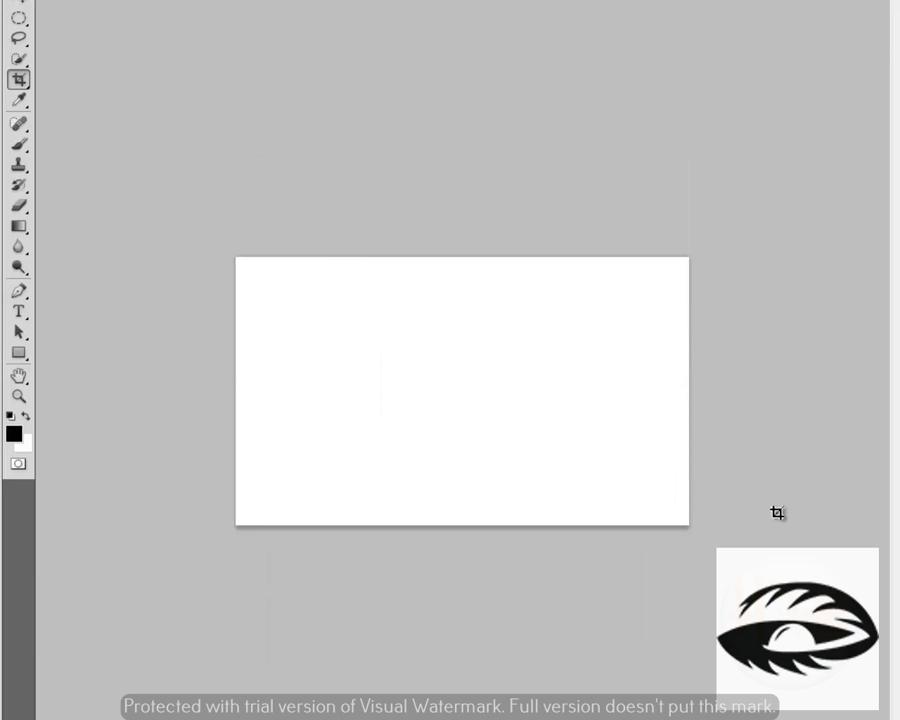
Toggle undo and redo of the last crop, and step backward through the history to restore the original full canvas.
key(ctrl+z)
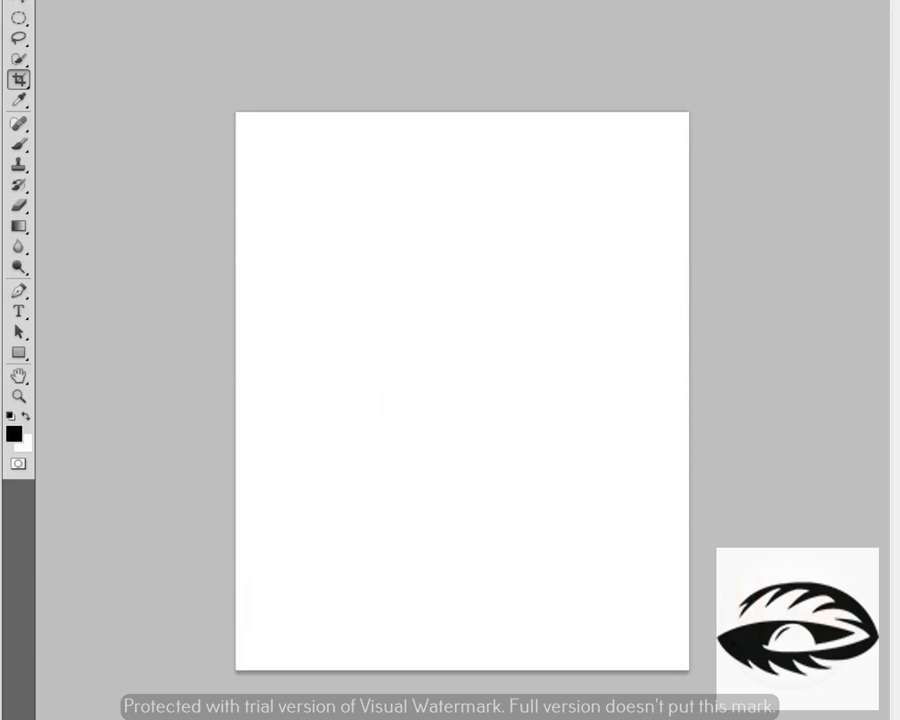
key(ctrl+z)
key(ctrl+z)
key(ctrl+z)
key(ctrl+z)
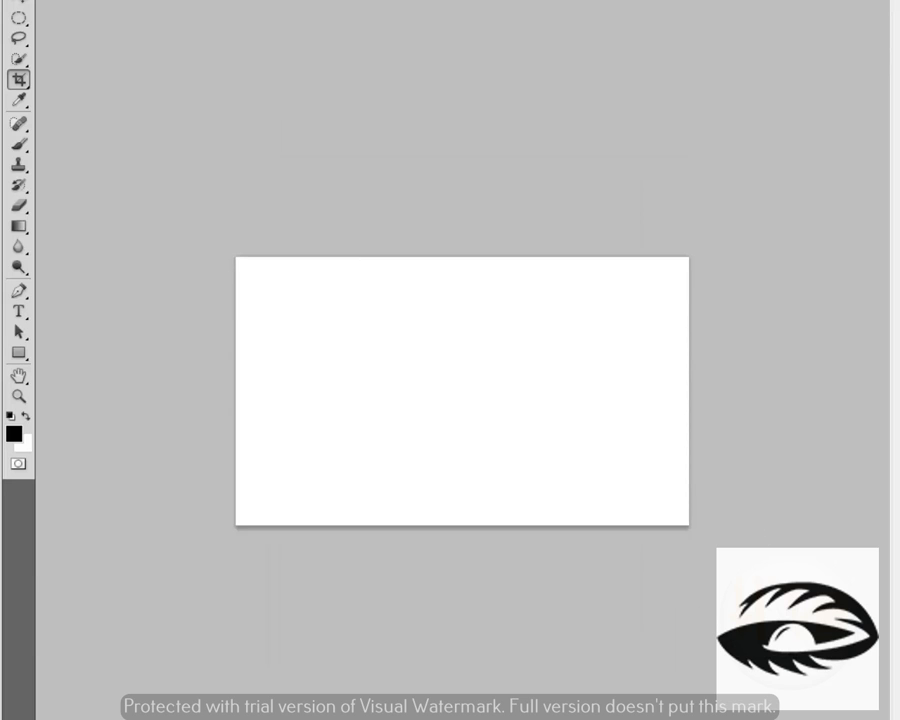
key(ctrl+z)
key(ctrl+alt+z)
key(ctrl+shift+z)
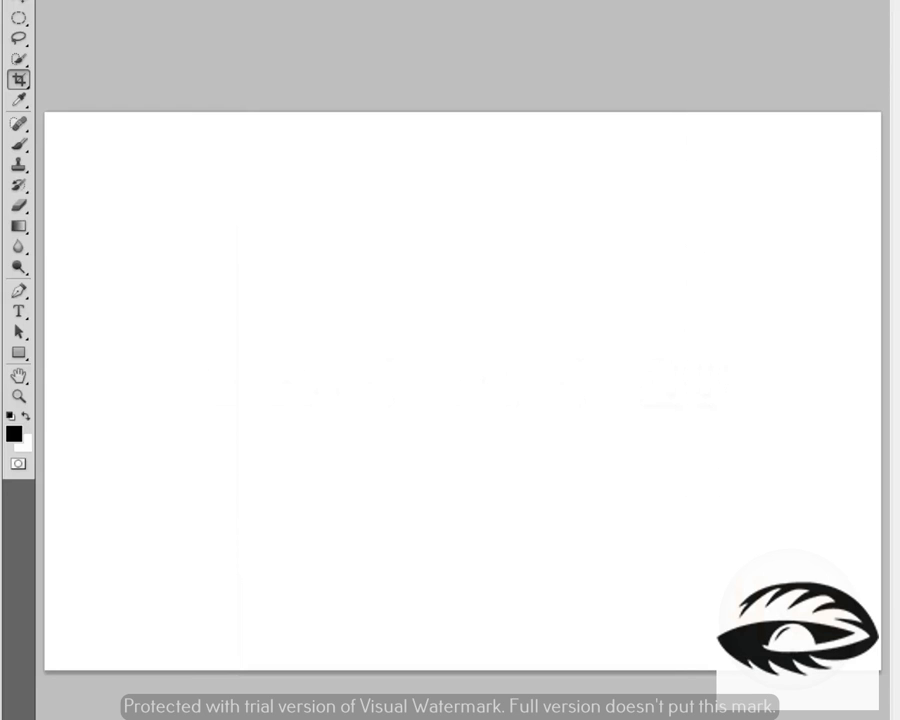